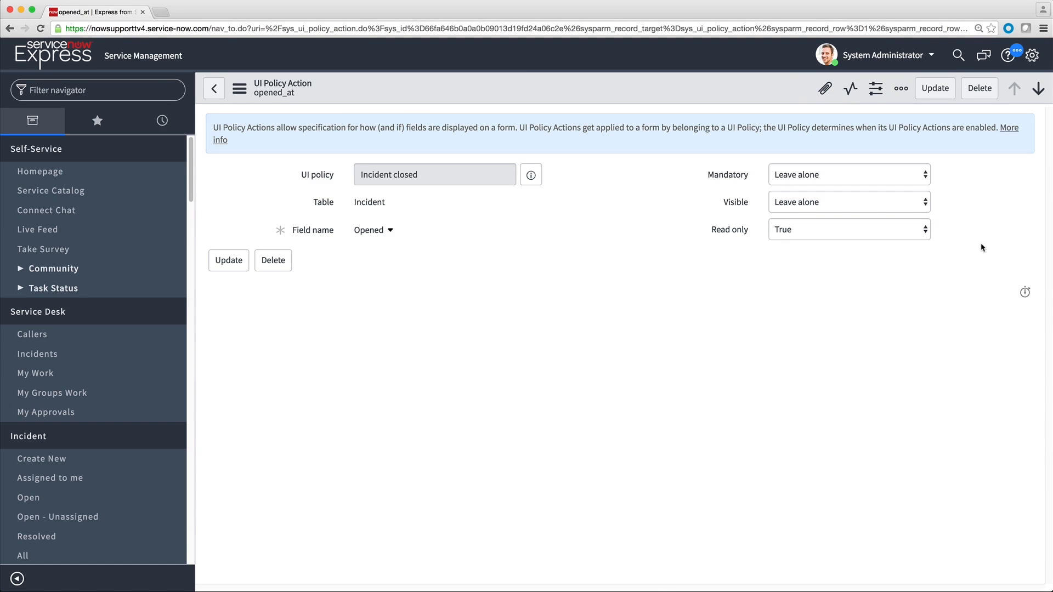
Step: Filter the navigator for System Configuration and open the UI Policies list
{"action": "left_click", "coordinate": [137, 91]}
{"action": "type", "text": "System Configuration"}
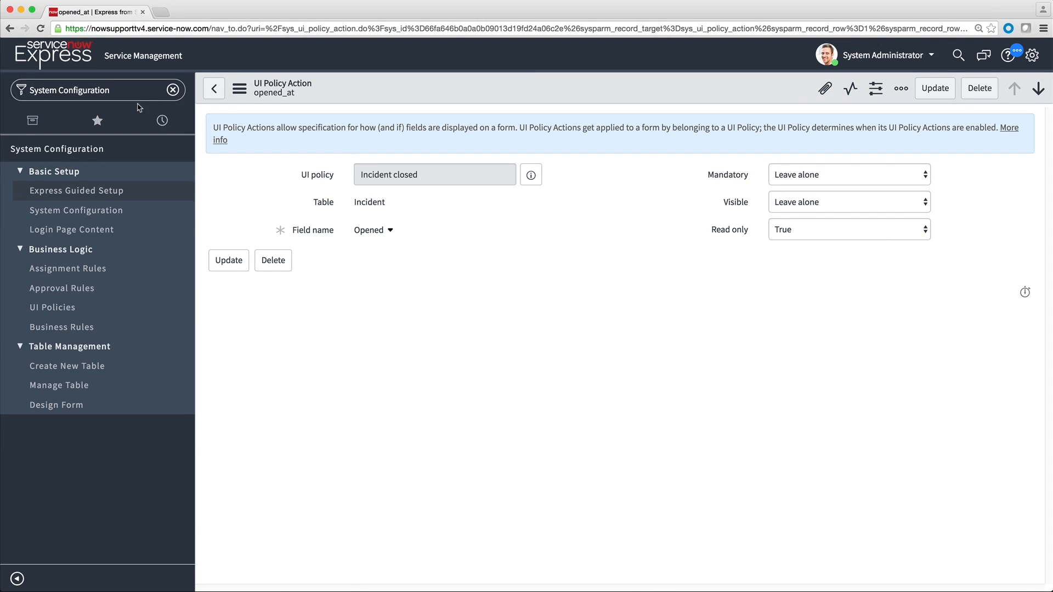
{"action": "left_click", "coordinate": [81, 311]}
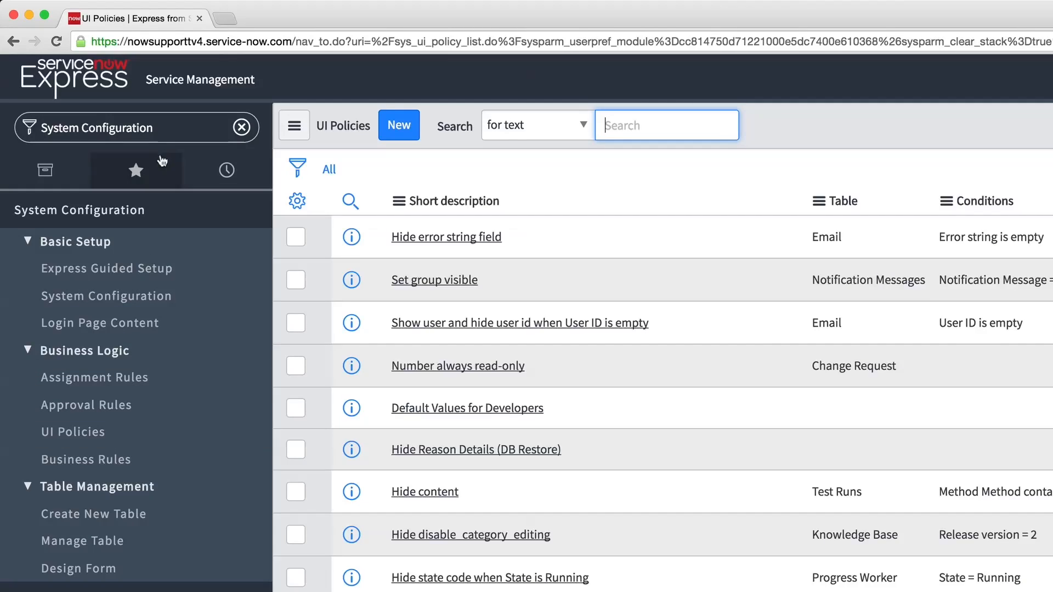
Step: Filter the navigator for Service Catalog and open the Catalog UI Policies list
{"action": "triple_click", "coordinate": [156, 127]}
{"action": "key", "text": "BackSpace"}
{"action": "type", "text": "Service Catalog"}
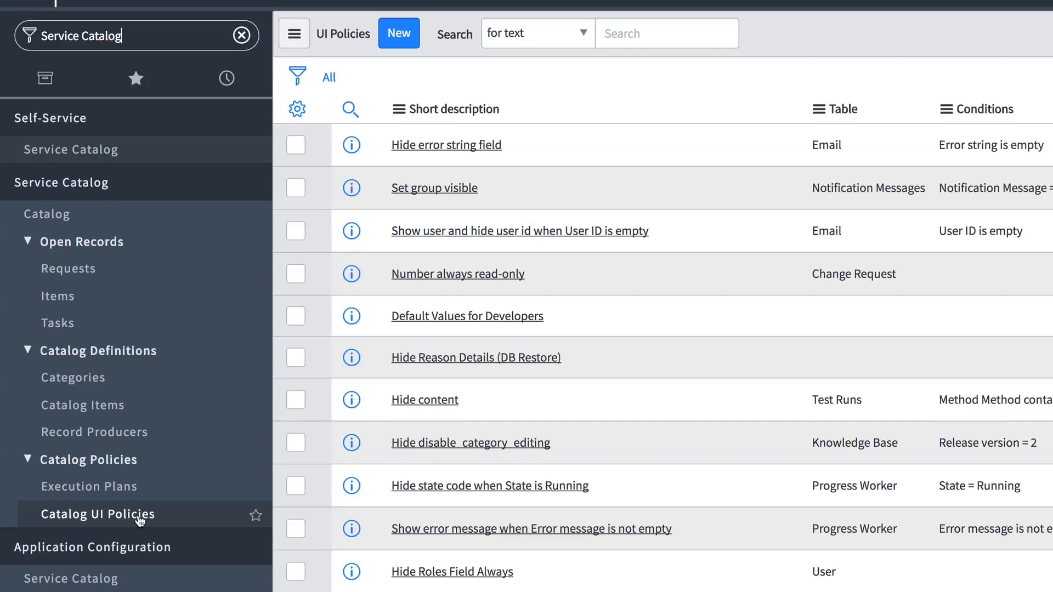
{"action": "left_click", "coordinate": [140, 515]}
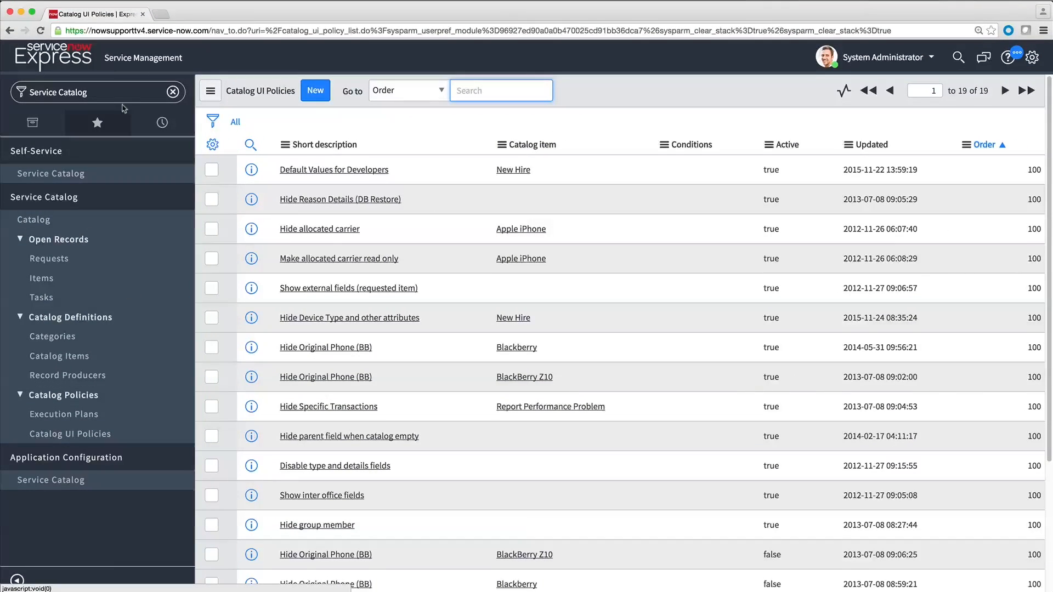
Step: Filter the navigator for Incident and open a new incident record form
{"action": "left_click", "coordinate": [118, 89]}
{"action": "type", "text": "Incident"}
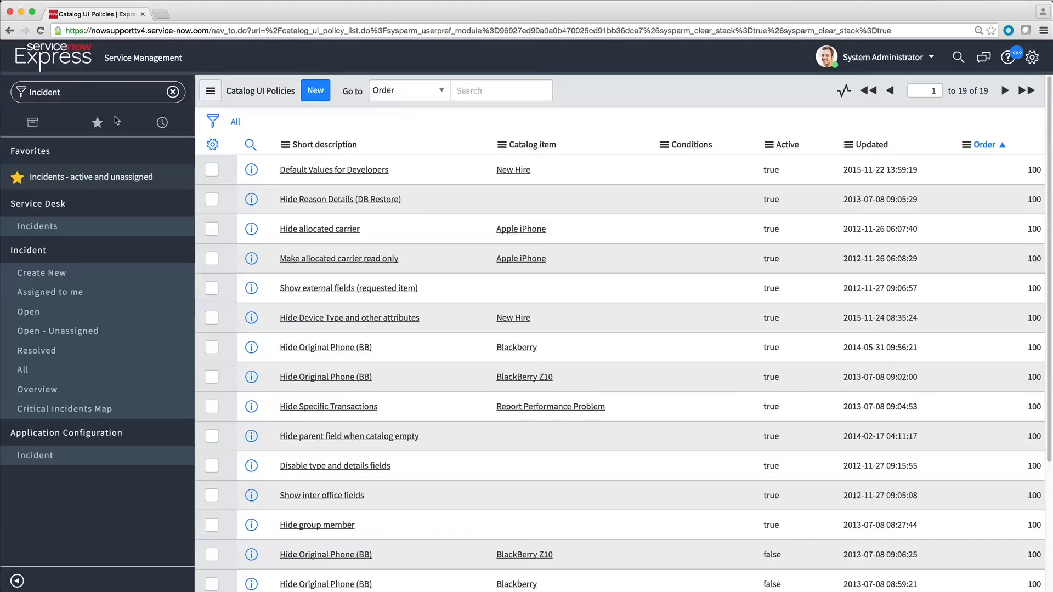
{"action": "left_click", "coordinate": [66, 272]}
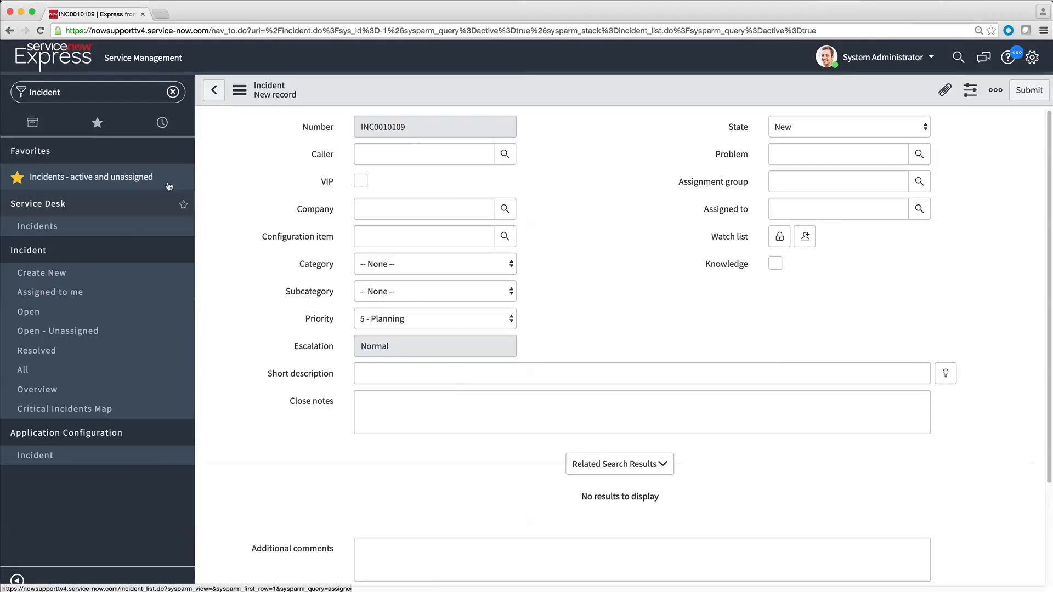
Step: Open the UI Policies configured for the incident form from the form's configure options
{"action": "left_click", "coordinate": [239, 95]}
{"action": "mouse_move", "coordinate": [277, 125]}
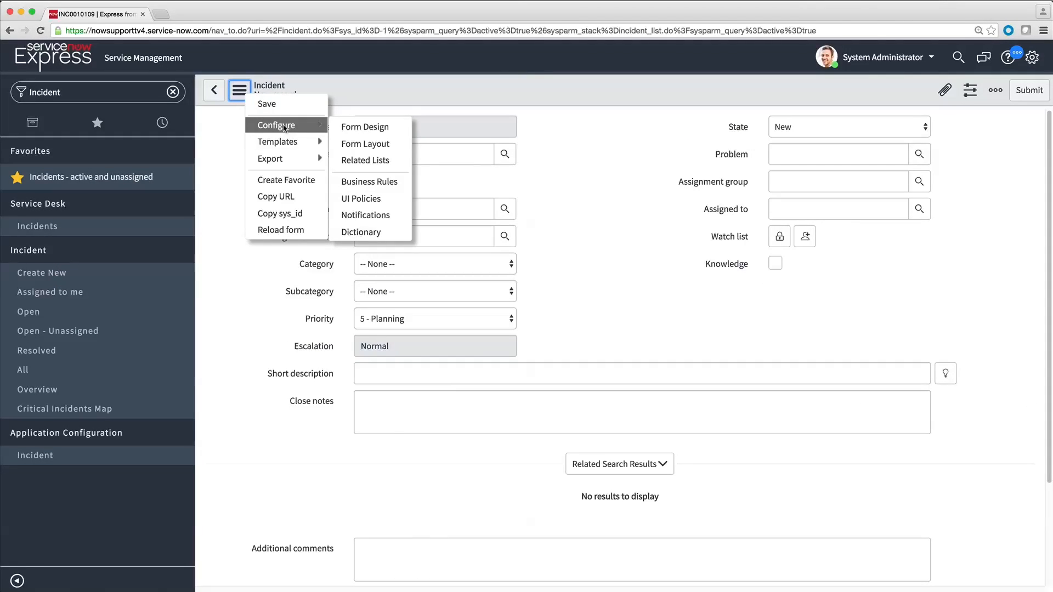
{"action": "left_click", "coordinate": [372, 203]}
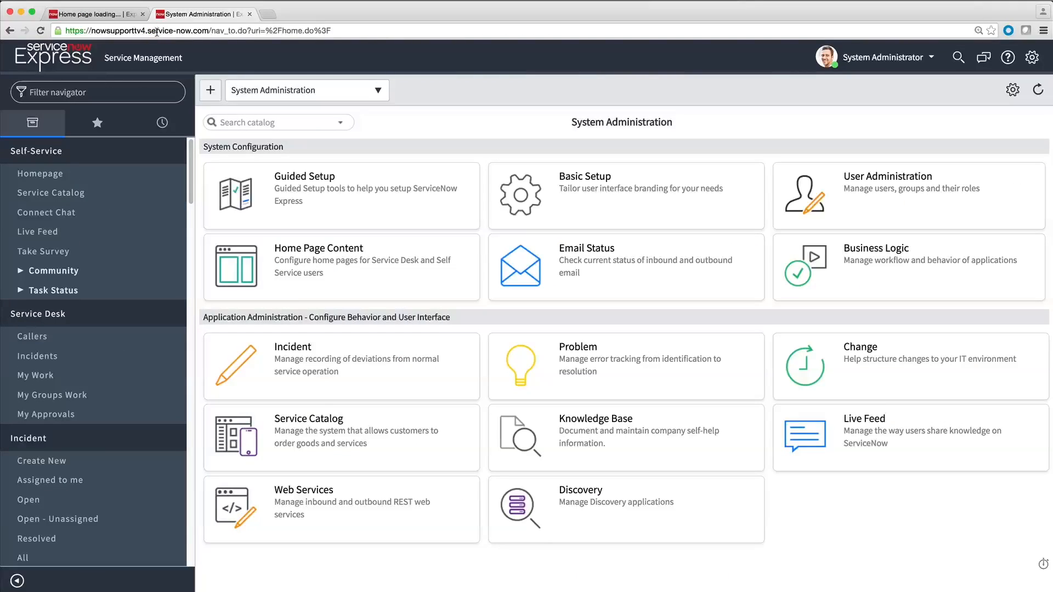
Step: List all incidents, filter the list to State Closed, and open the first closed incident
{"action": "left_click", "coordinate": [59, 559]}
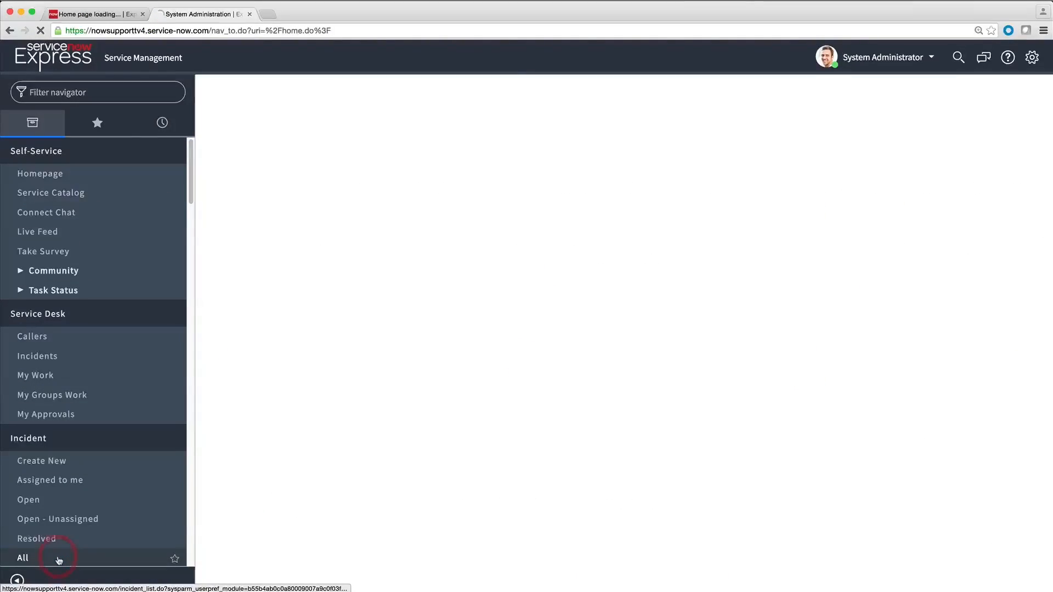
{"action": "left_click", "coordinate": [250, 145]}
{"action": "left_click", "coordinate": [744, 171]}
{"action": "type", "text": "Closed"}
{"action": "key", "text": "Return"}
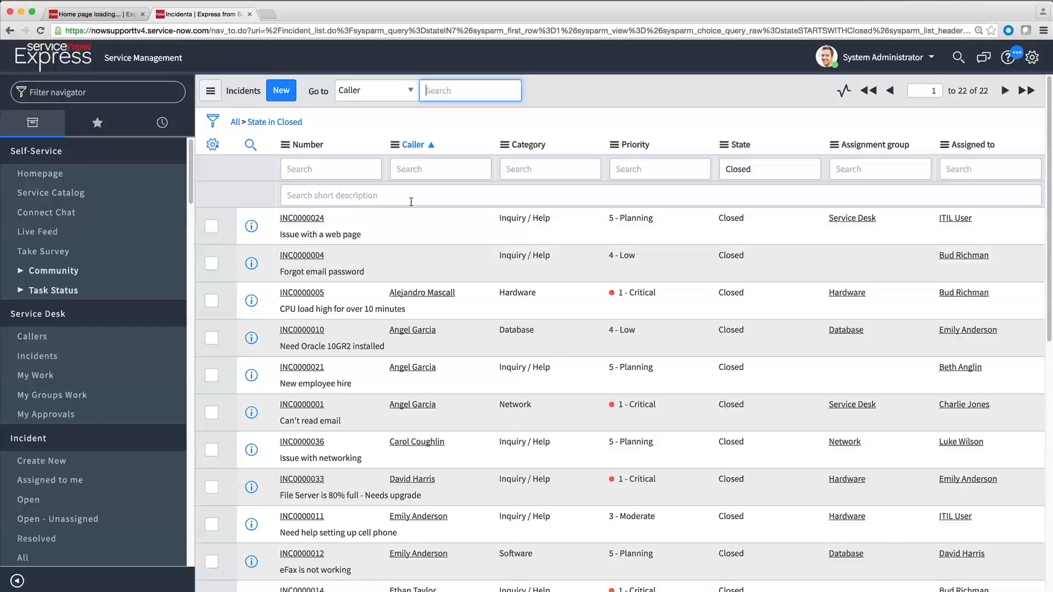
{"action": "left_click", "coordinate": [301, 220]}
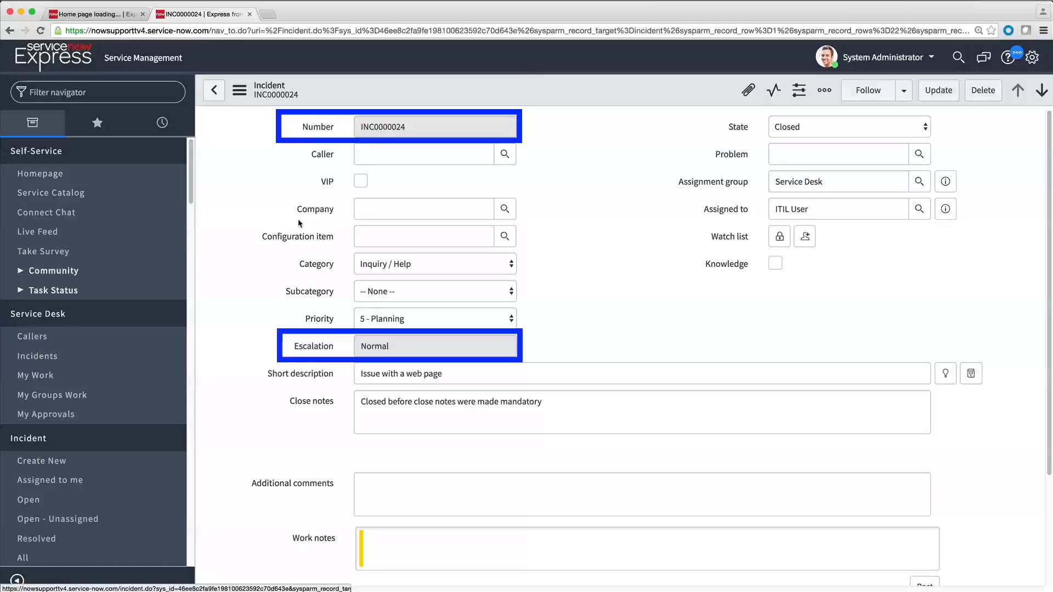
Step: Switch to the UI Policies list, open the Incident closed policy, make it active, and update it
{"action": "left_click", "coordinate": [86, 15]}
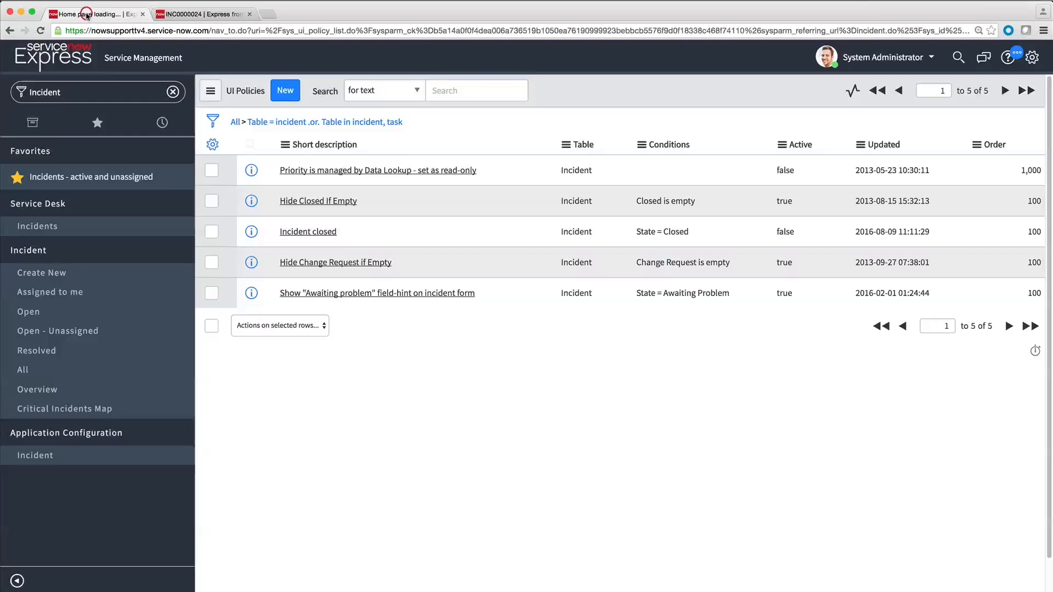
{"action": "left_click", "coordinate": [289, 232]}
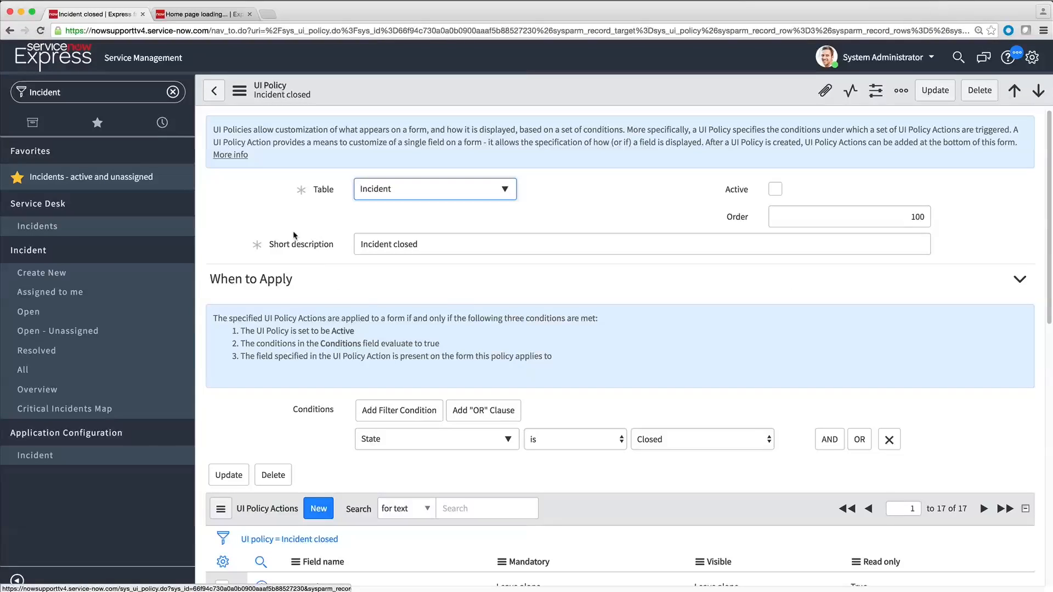
{"action": "left_click", "coordinate": [774, 188]}
{"action": "left_click", "coordinate": [935, 90]}
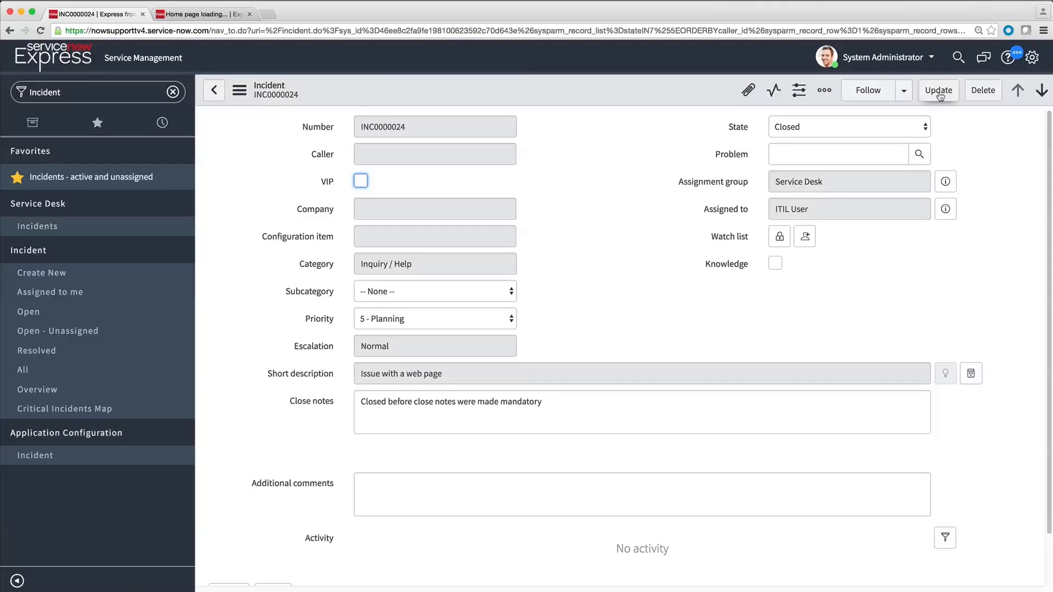
Step: Open a new incident form and go to its configured UI Policies
{"action": "left_click", "coordinate": [85, 272]}
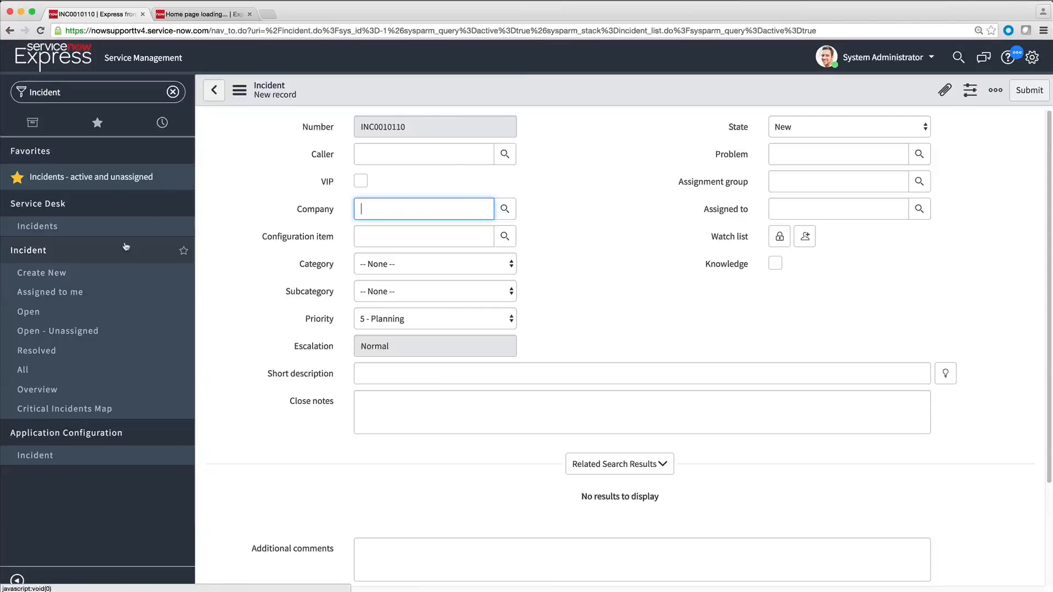
{"action": "left_click", "coordinate": [239, 90]}
{"action": "mouse_move", "coordinate": [323, 127]}
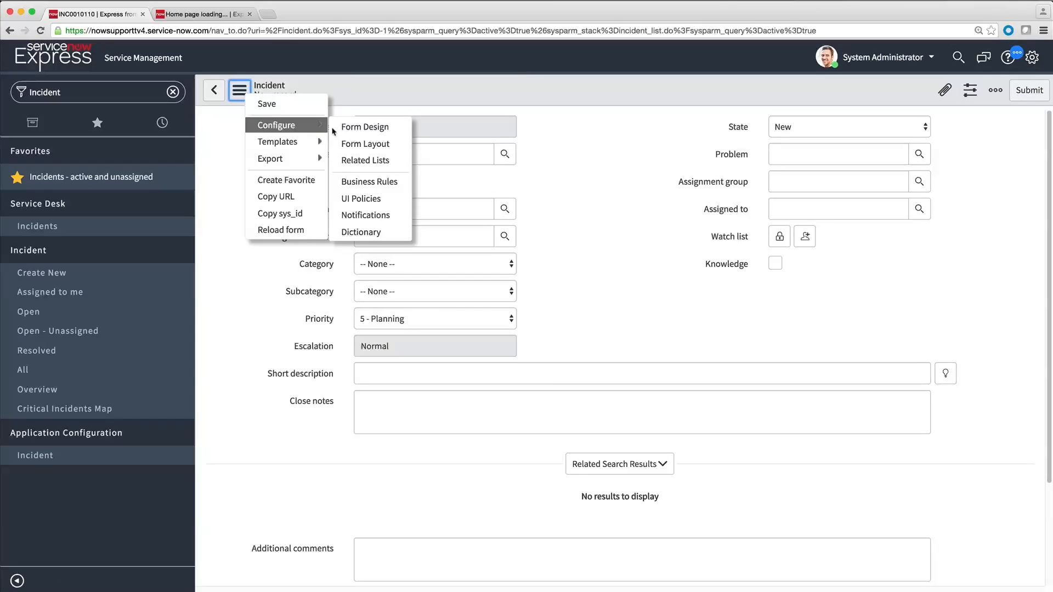
{"action": "left_click", "coordinate": [363, 198]}
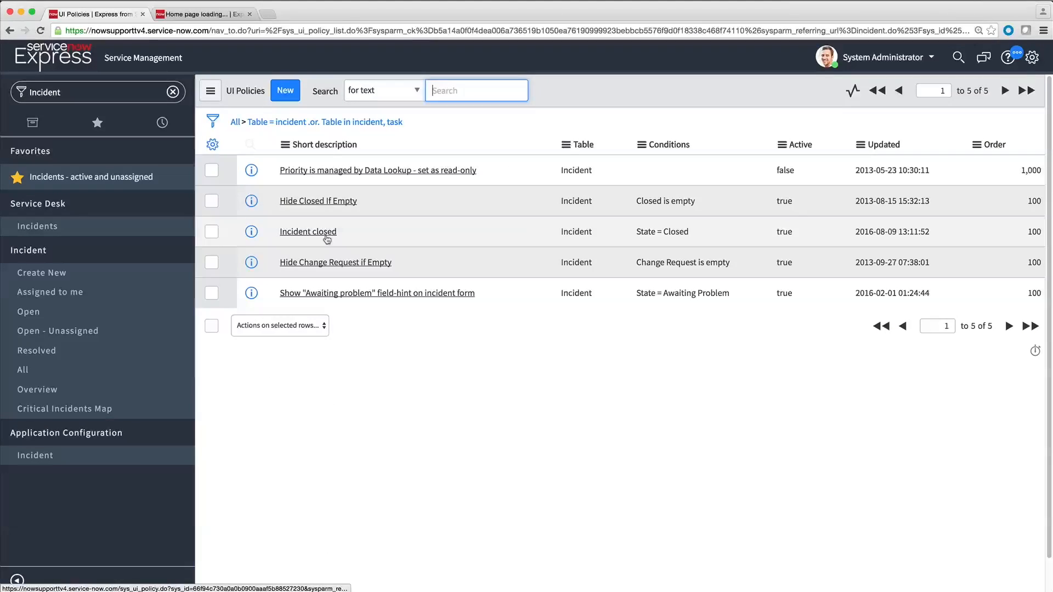
Step: Delete the work_notes action from the Incident closed policy's UI Policy Actions and update the policy
{"action": "left_click", "coordinate": [327, 237]}
{"action": "scroll", "coordinate": [327, 239], "scroll_direction": "down", "scroll_amount": 10}
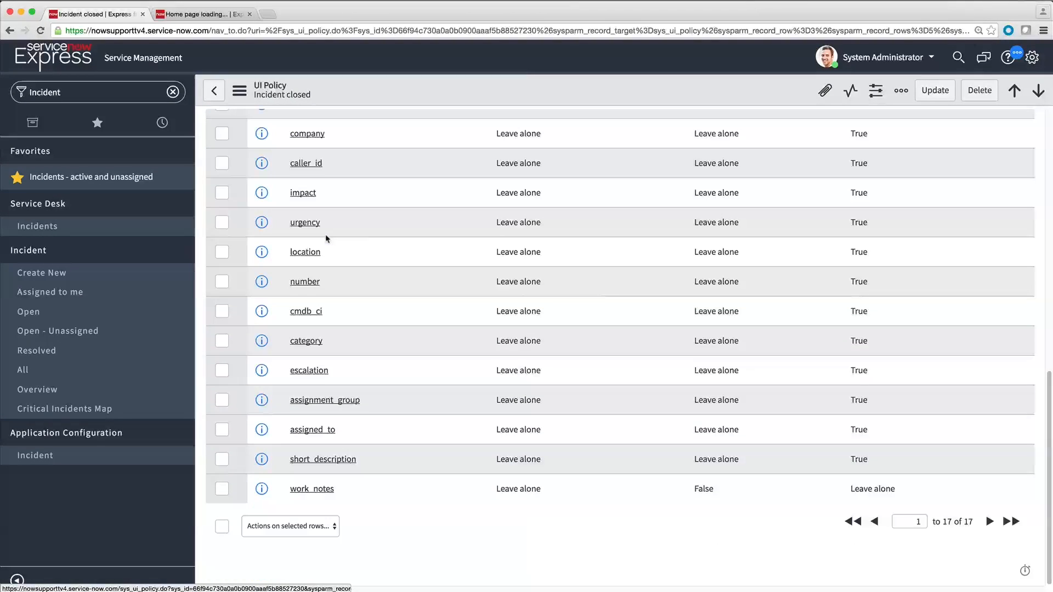
{"action": "left_click", "coordinate": [222, 489]}
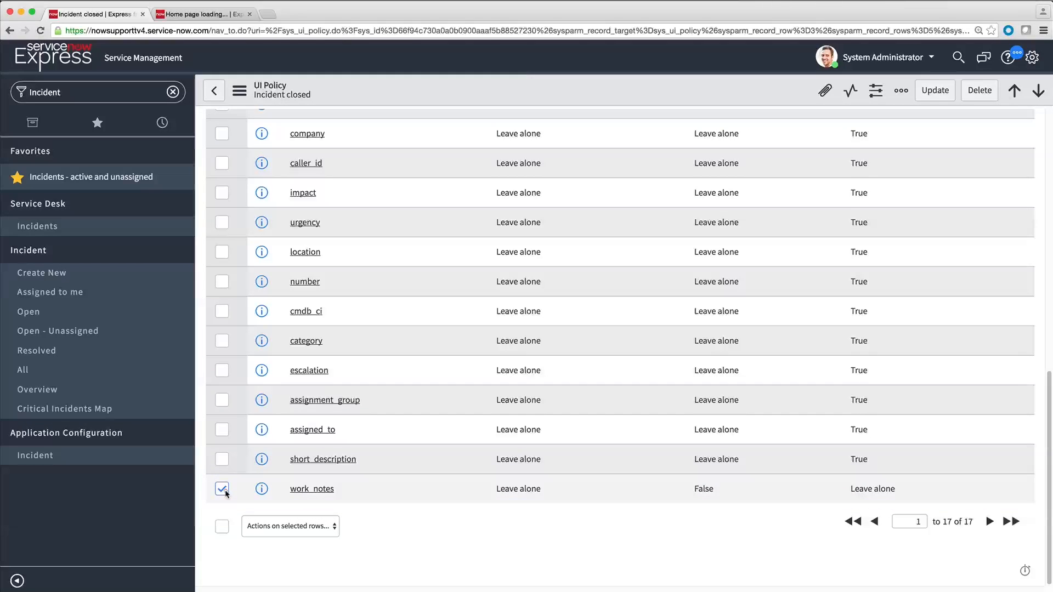
{"action": "left_click", "coordinate": [335, 527]}
{"action": "left_click", "coordinate": [334, 535]}
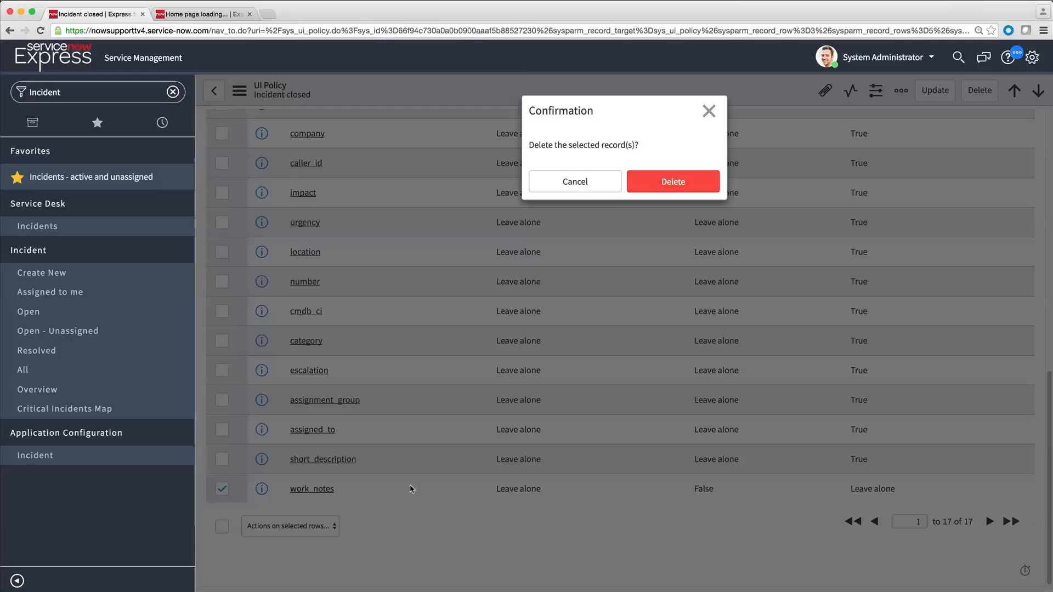
{"action": "left_click", "coordinate": [652, 185]}
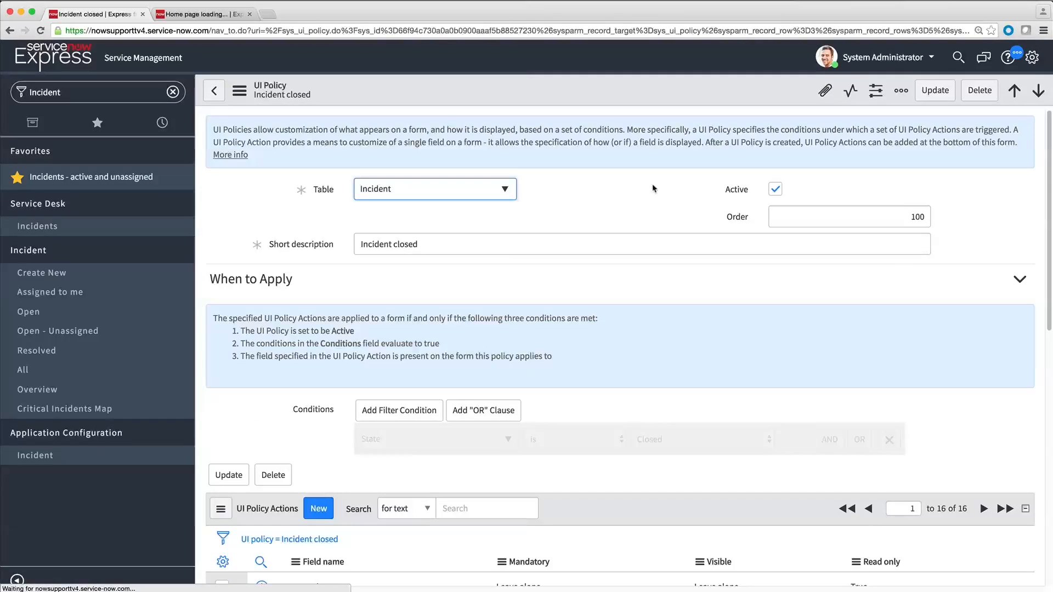
{"action": "left_click", "coordinate": [934, 90]}
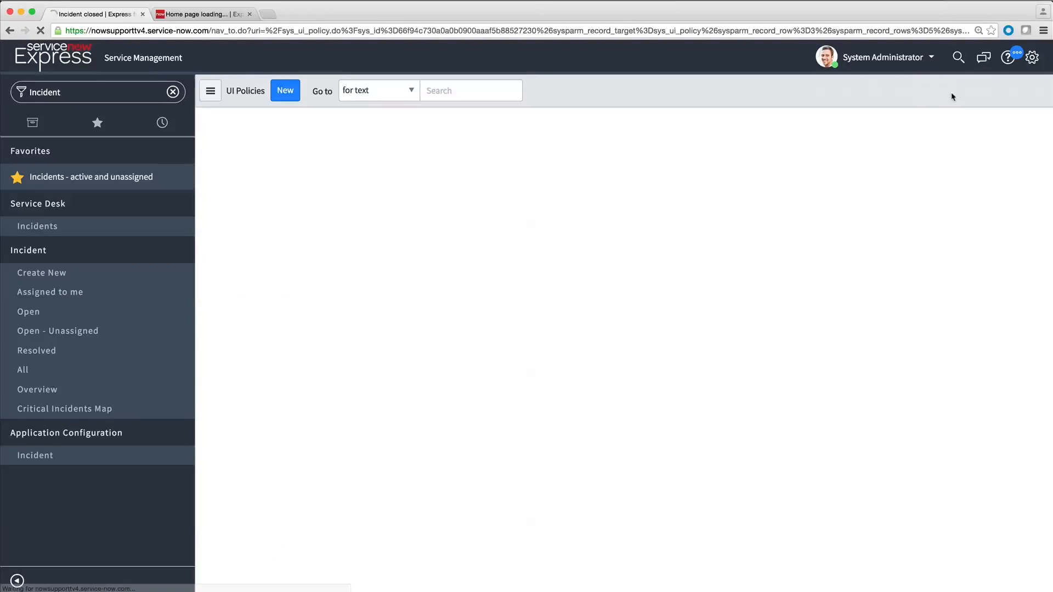
Step: Switch back to the closed incident tab and reload its form
{"action": "left_click", "coordinate": [216, 14]}
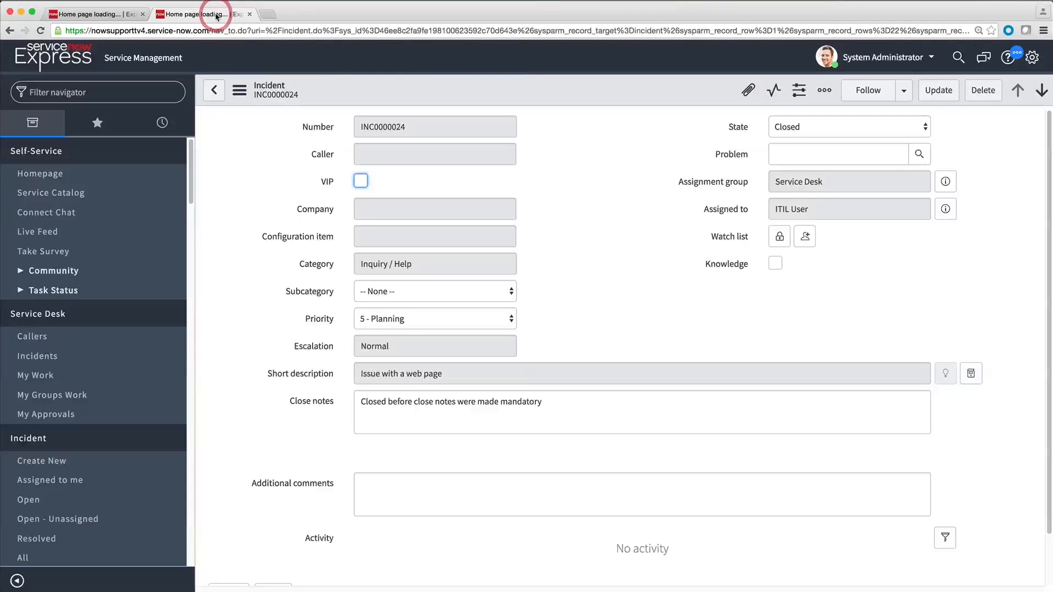
{"action": "left_click", "coordinate": [237, 91]}
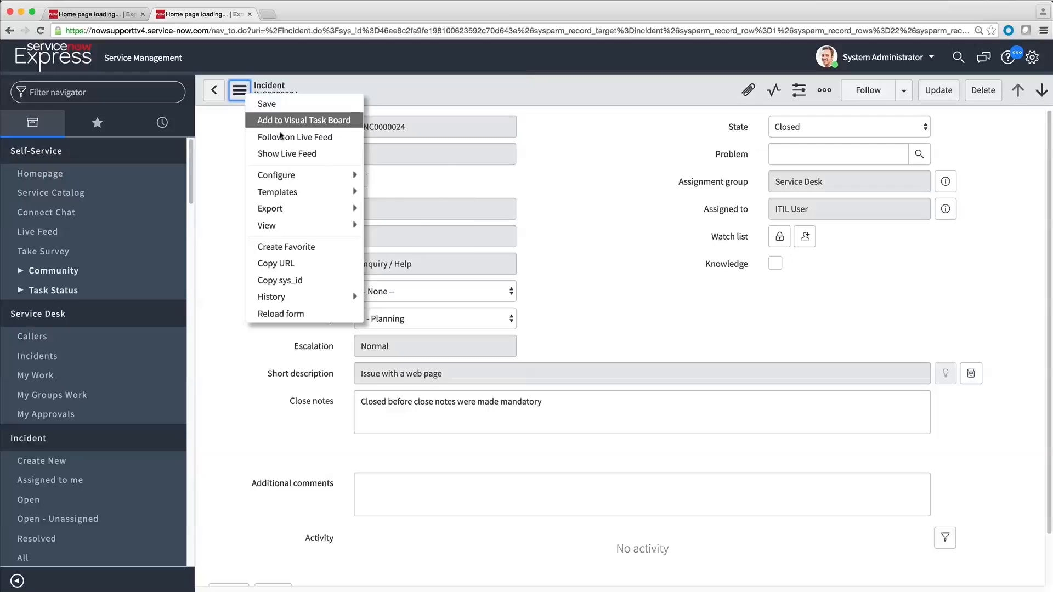
{"action": "left_click", "coordinate": [315, 316]}
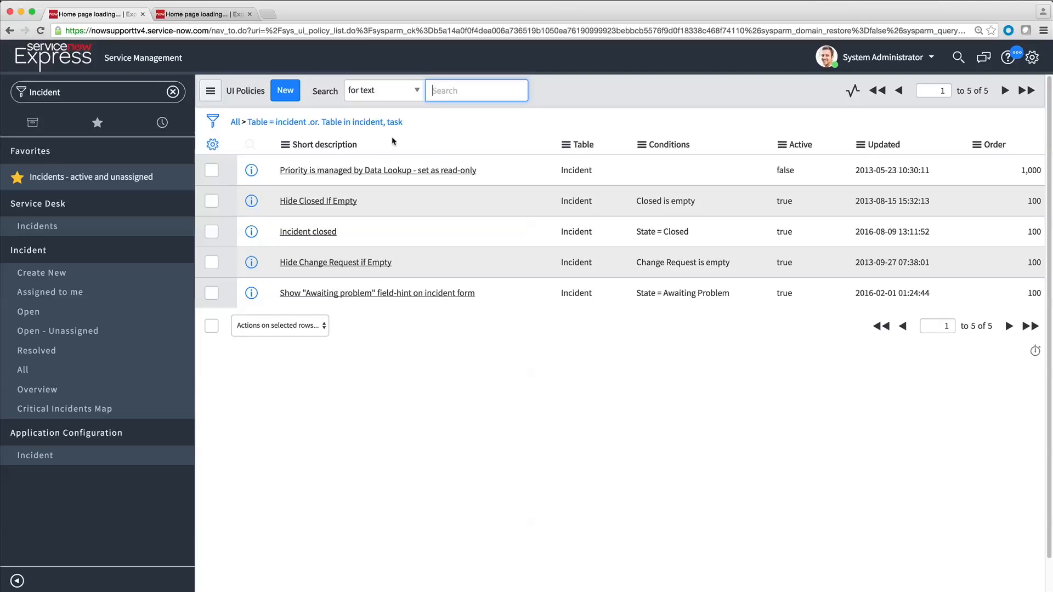
Step: Create a new Incident UI policy with the short description Close Notes Mandatory P1 P2
{"action": "left_click", "coordinate": [292, 96]}
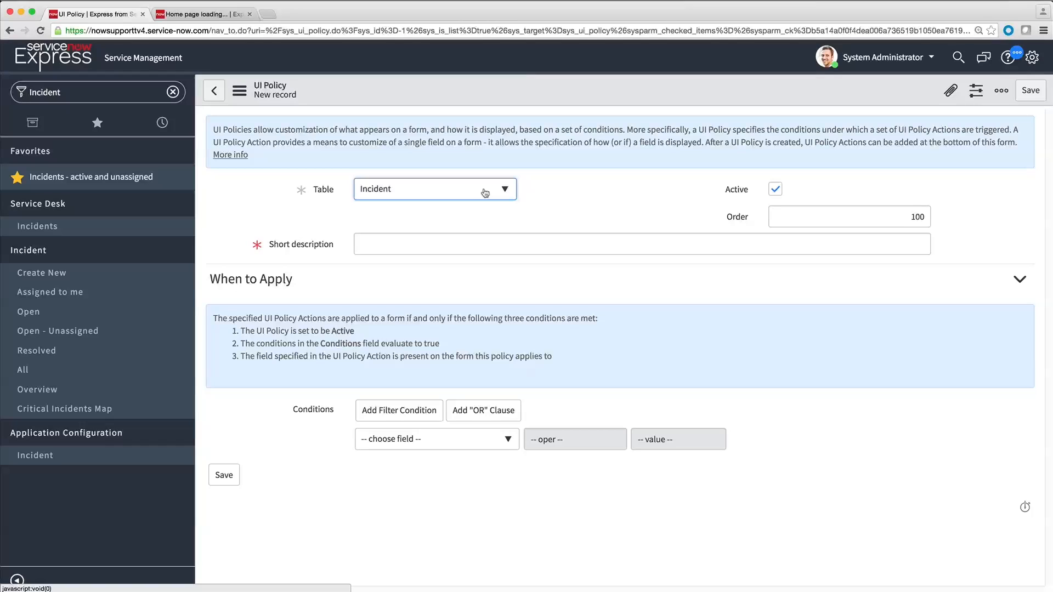
{"action": "left_click", "coordinate": [510, 245]}
{"action": "type", "text": "Close Notes Mandatory P1 P2"}
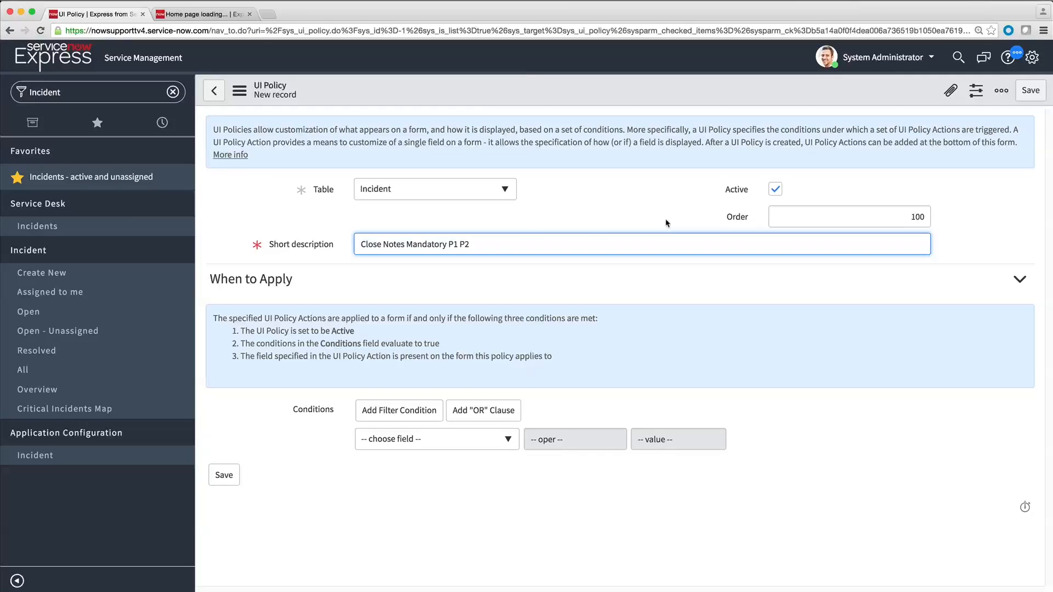
{"action": "left_click", "coordinate": [777, 190]}
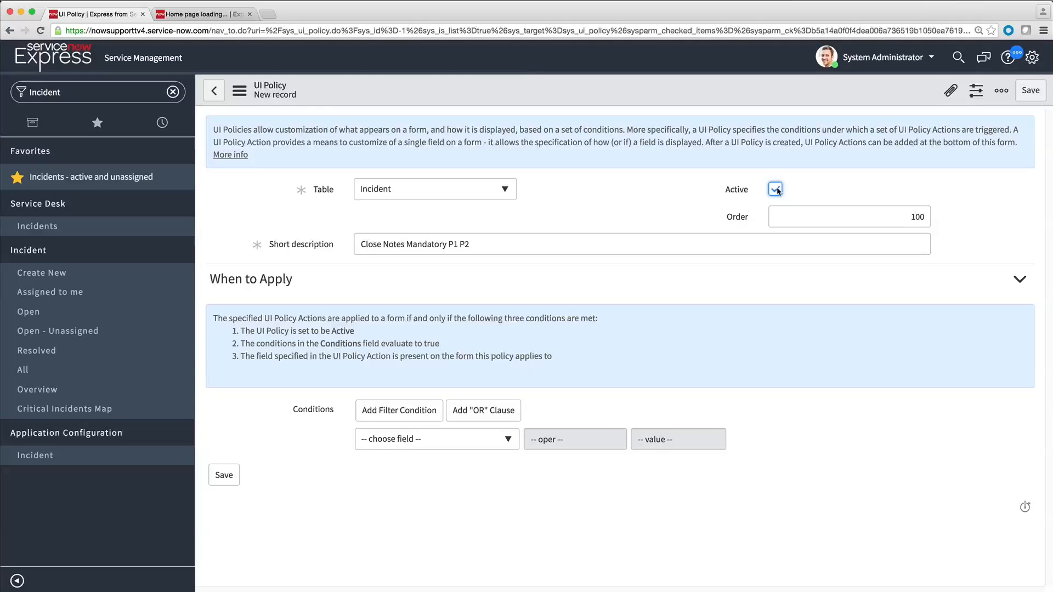
{"action": "left_click", "coordinate": [794, 218]}
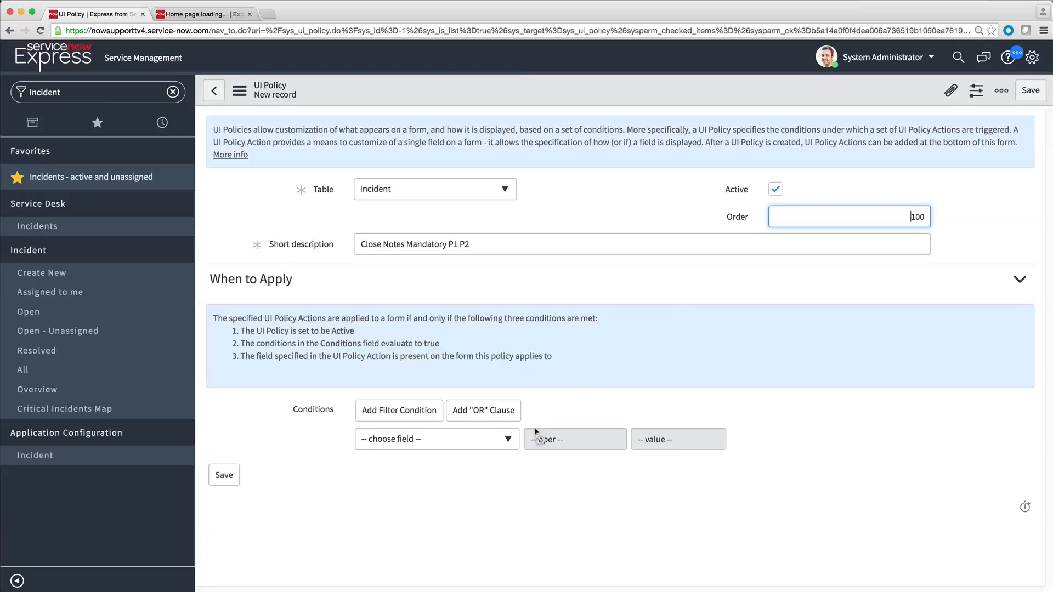
Step: Add the condition State is Closed and start a second AND condition
{"action": "left_click", "coordinate": [505, 446]}
{"action": "type", "text": "State"}
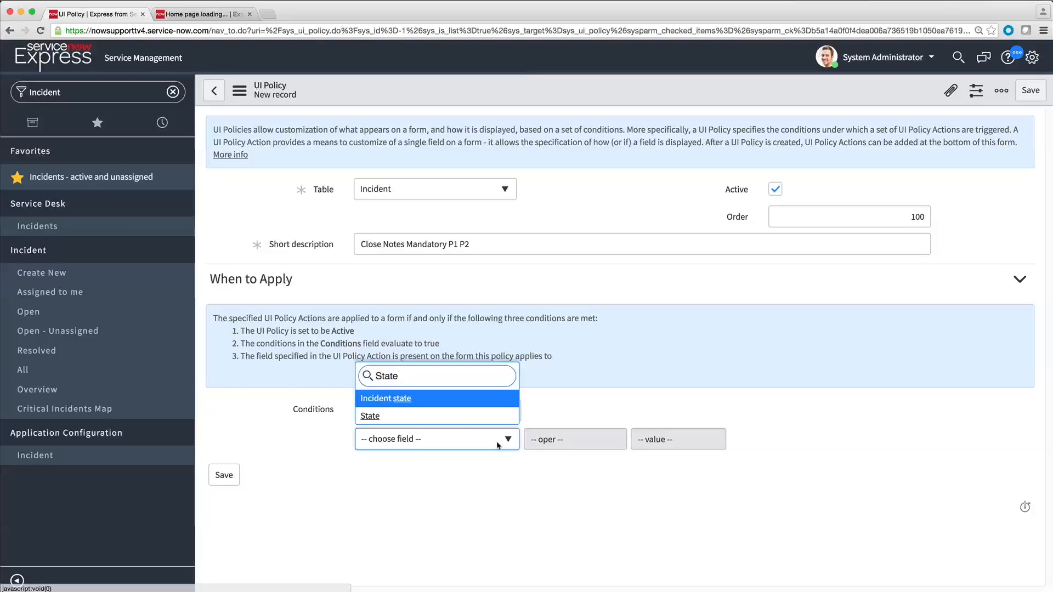
{"action": "left_click", "coordinate": [417, 415]}
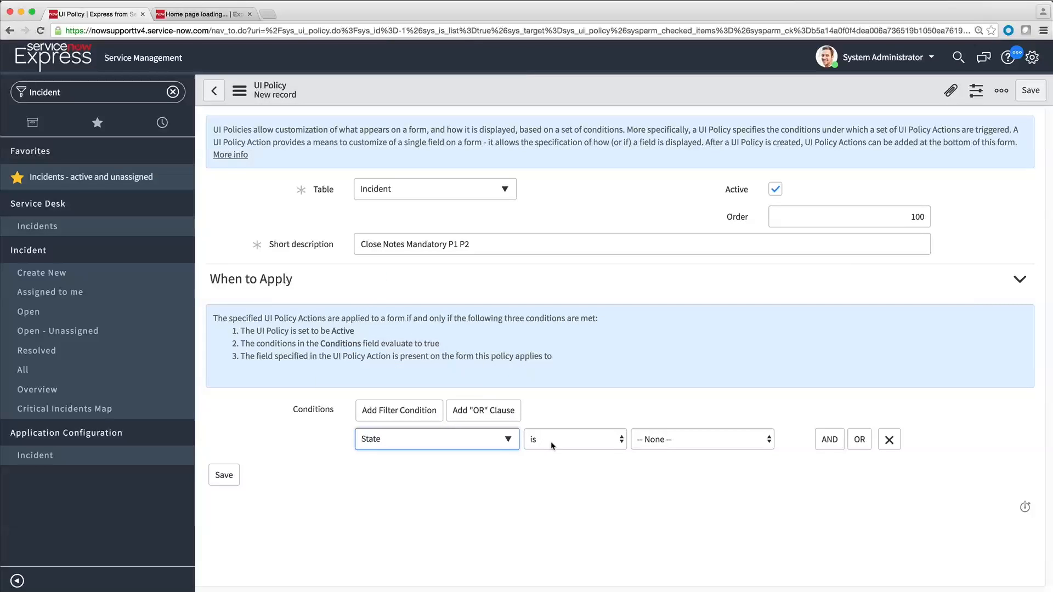
{"action": "left_click", "coordinate": [768, 442]}
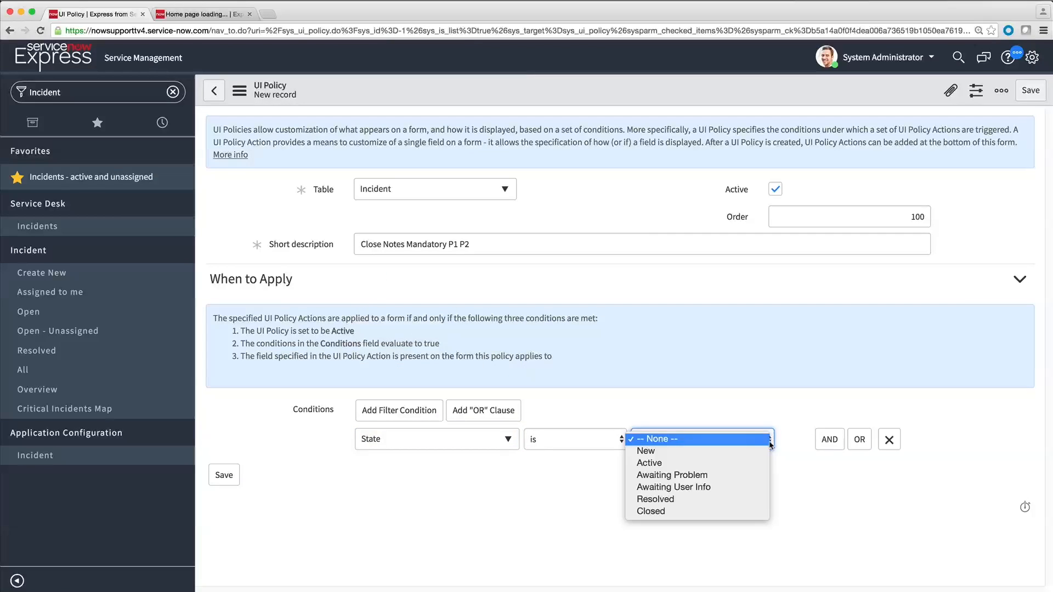
{"action": "left_click", "coordinate": [730, 512]}
{"action": "left_click", "coordinate": [822, 447]}
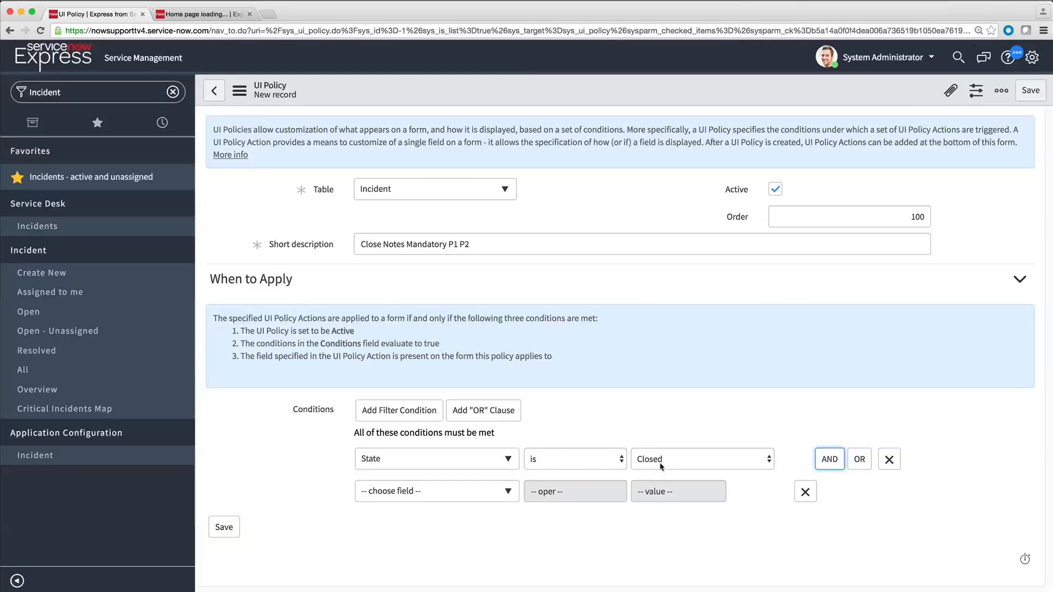
Step: Set the second condition to Priority is 1 - Critical and add an OR condition beneath it
{"action": "left_click", "coordinate": [510, 489]}
{"action": "type", "text": "pri"}
{"action": "key", "text": "Return"}
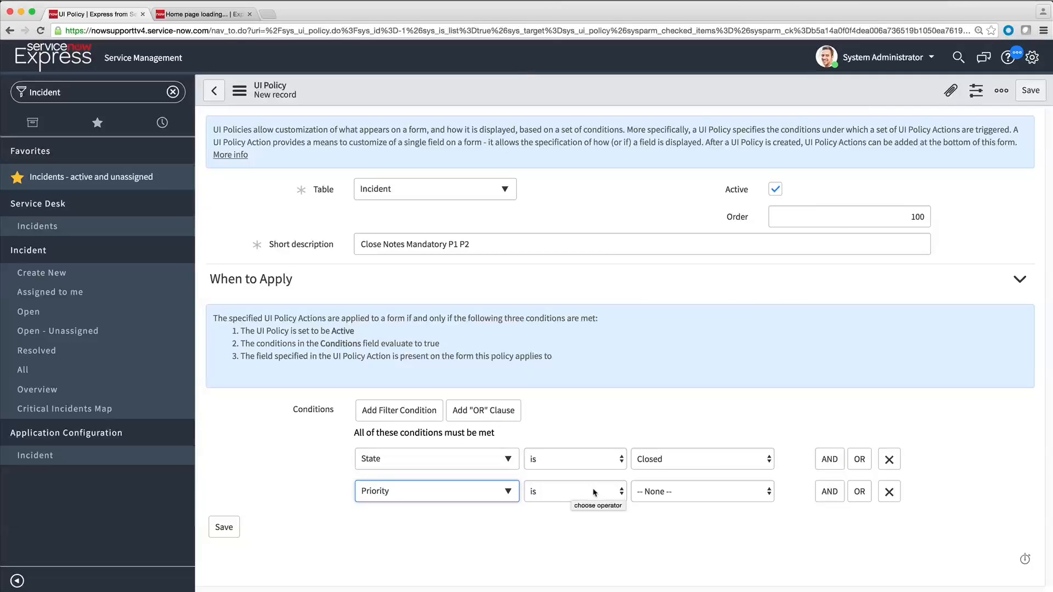
{"action": "left_click", "coordinate": [707, 492]}
{"action": "left_click", "coordinate": [707, 505]}
{"action": "left_click", "coordinate": [859, 491]}
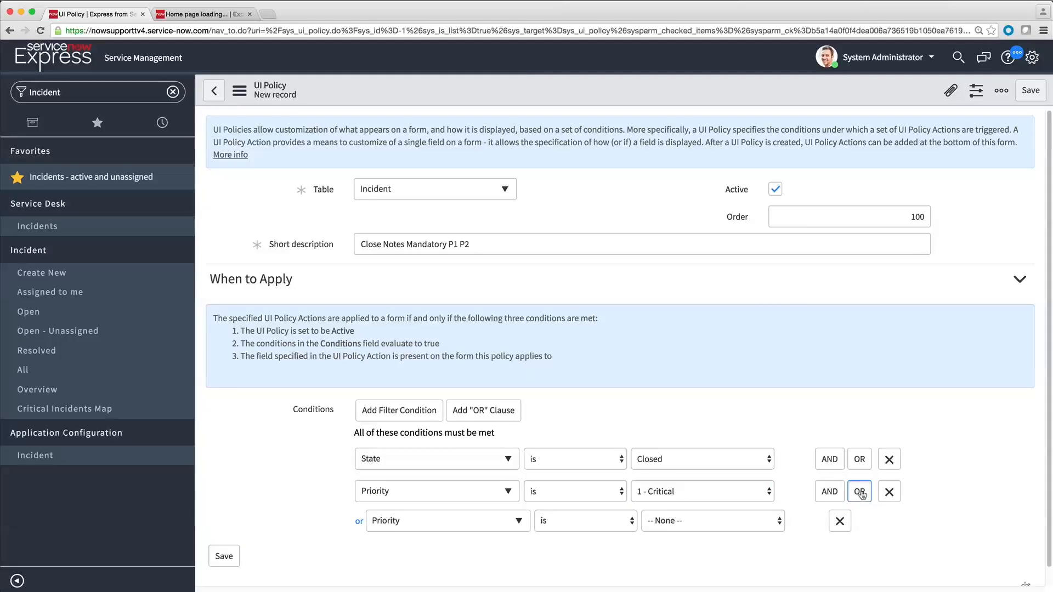
Step: Set the OR condition to Priority is 2 - High and save the UI policy
{"action": "left_click", "coordinate": [713, 521]}
{"action": "left_click", "coordinate": [767, 545]}
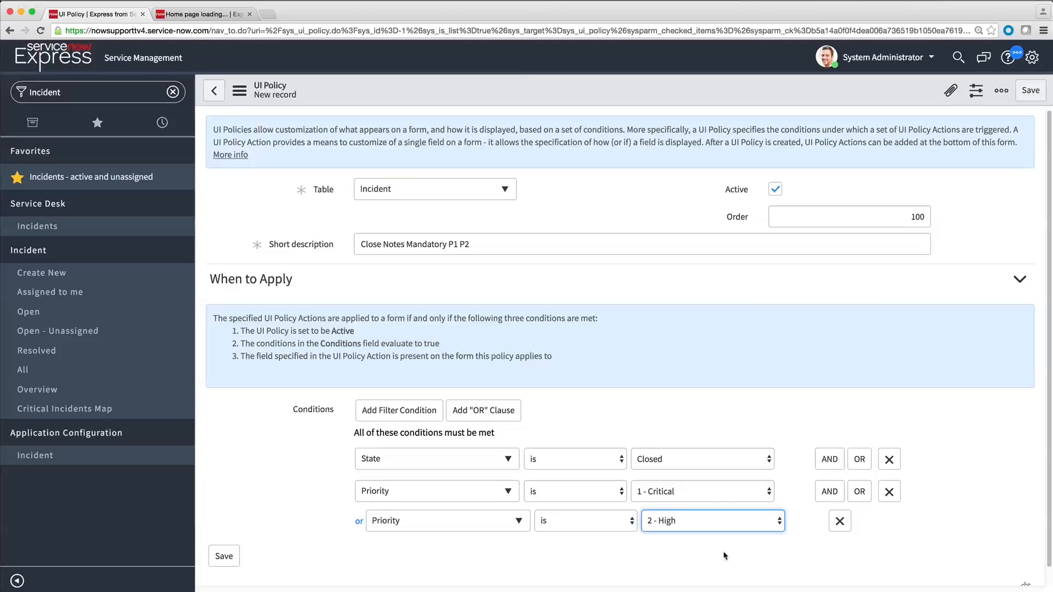
{"action": "left_click", "coordinate": [224, 556]}
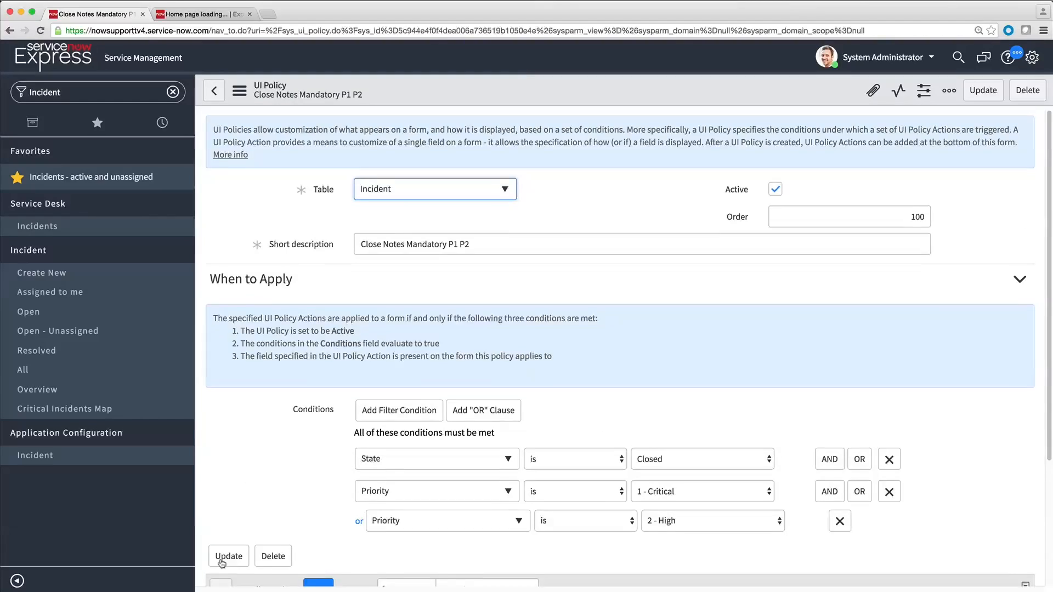
Step: Create a new UI policy action for this policy and set its field name to Close notes
{"action": "scroll", "coordinate": [225, 559], "scroll_direction": "down", "scroll_amount": 3}
{"action": "left_click", "coordinate": [319, 422]}
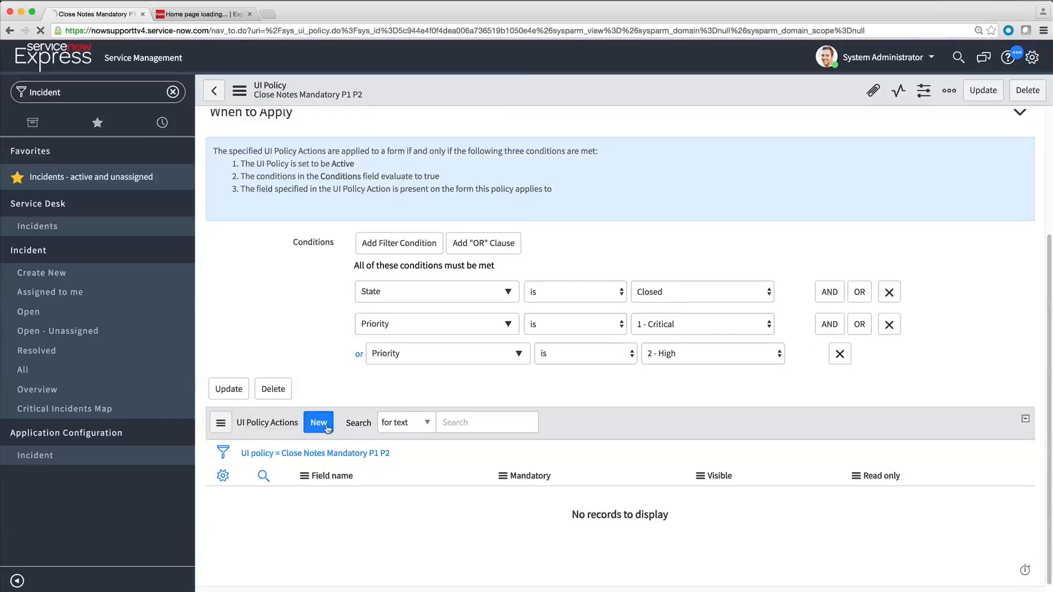
{"action": "left_click", "coordinate": [419, 232]}
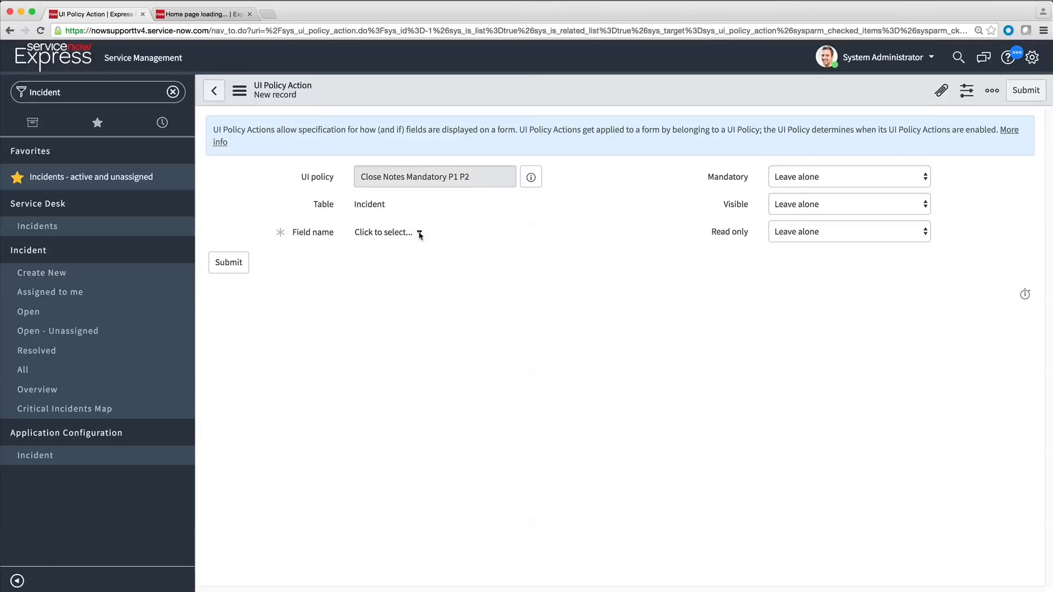
{"action": "left_click_drag", "start_coordinate": [723, 311], "coordinate": [722, 335]}
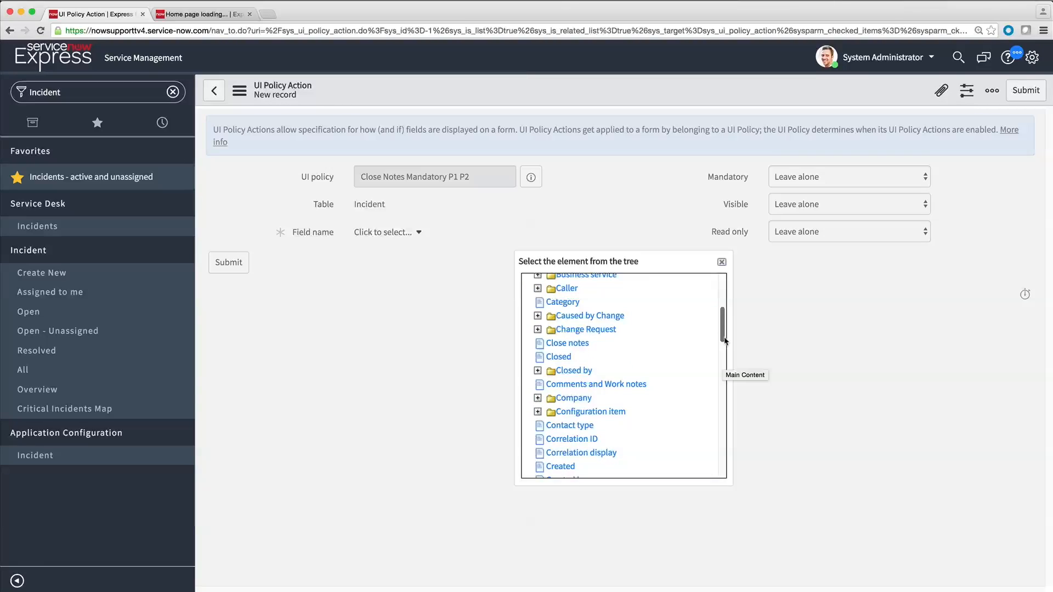
{"action": "left_click", "coordinate": [561, 346]}
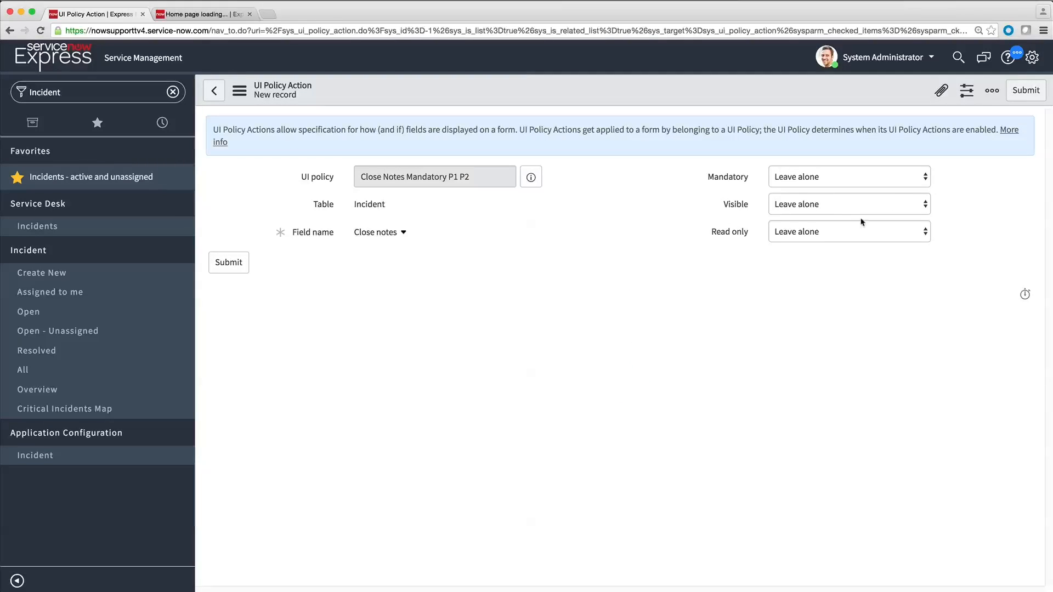
Step: Set the action's Mandatory and Visible options to True and submit it
{"action": "left_click", "coordinate": [924, 182]}
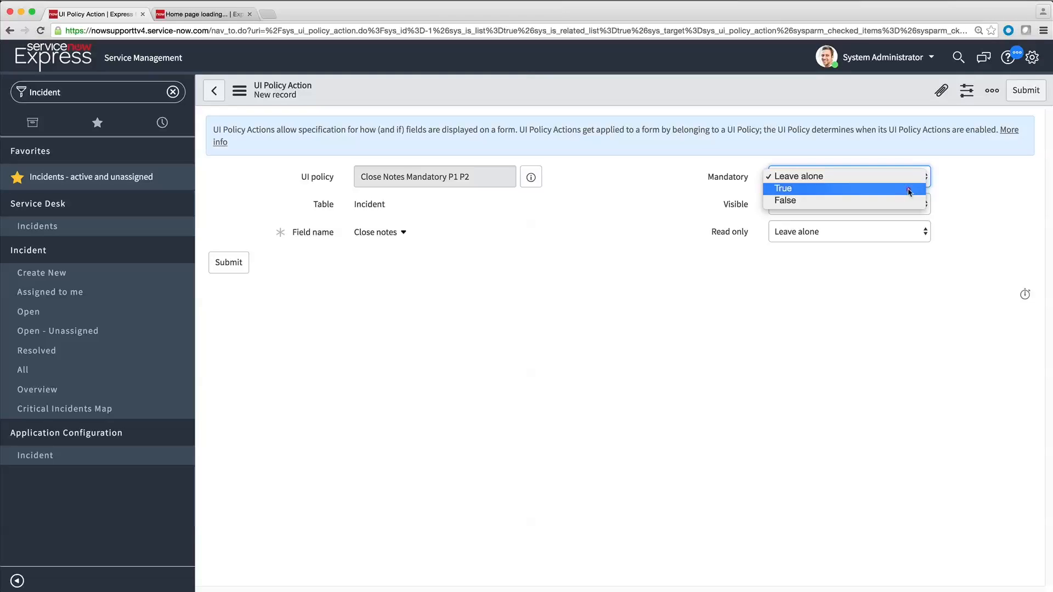
{"action": "left_click", "coordinate": [908, 191]}
{"action": "left_click", "coordinate": [924, 207]}
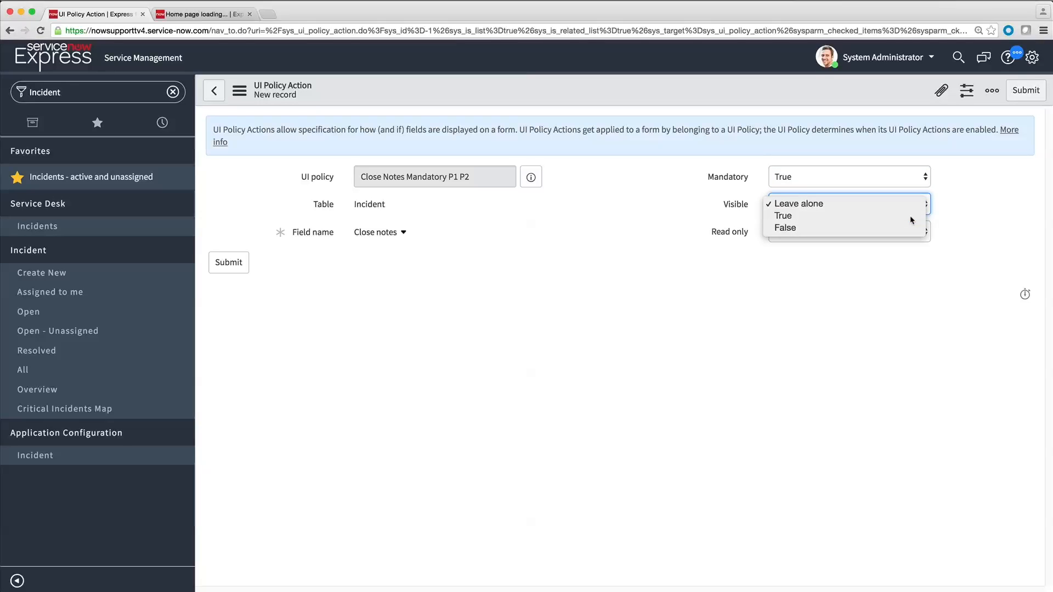
{"action": "left_click", "coordinate": [910, 216]}
{"action": "left_click", "coordinate": [1025, 91]}
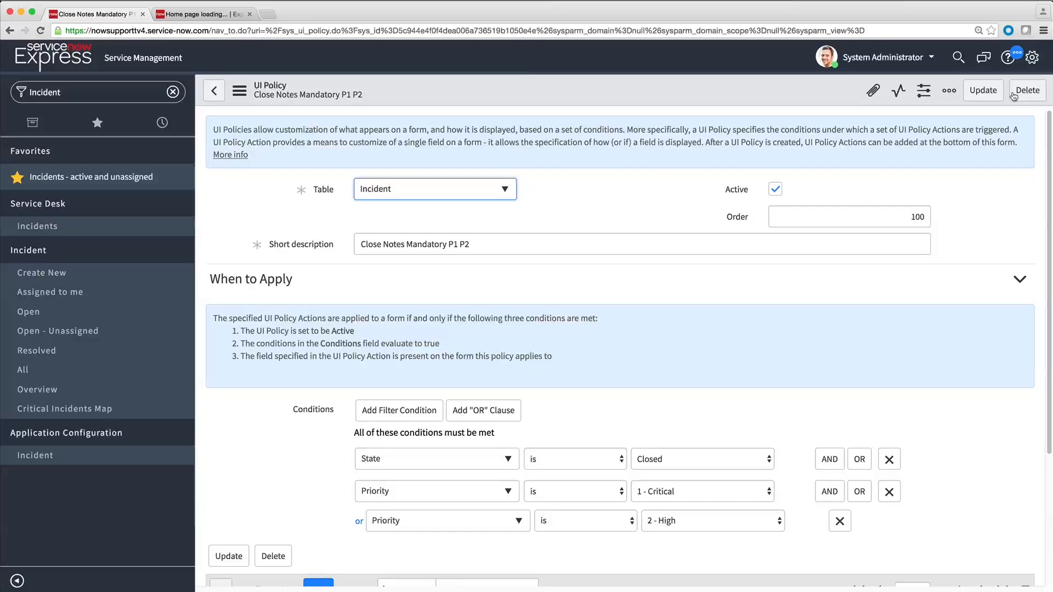
Step: Open the close_notes policy action to review its settings
{"action": "scroll", "coordinate": [1039, 213], "scroll_direction": "down", "scroll_amount": 5}
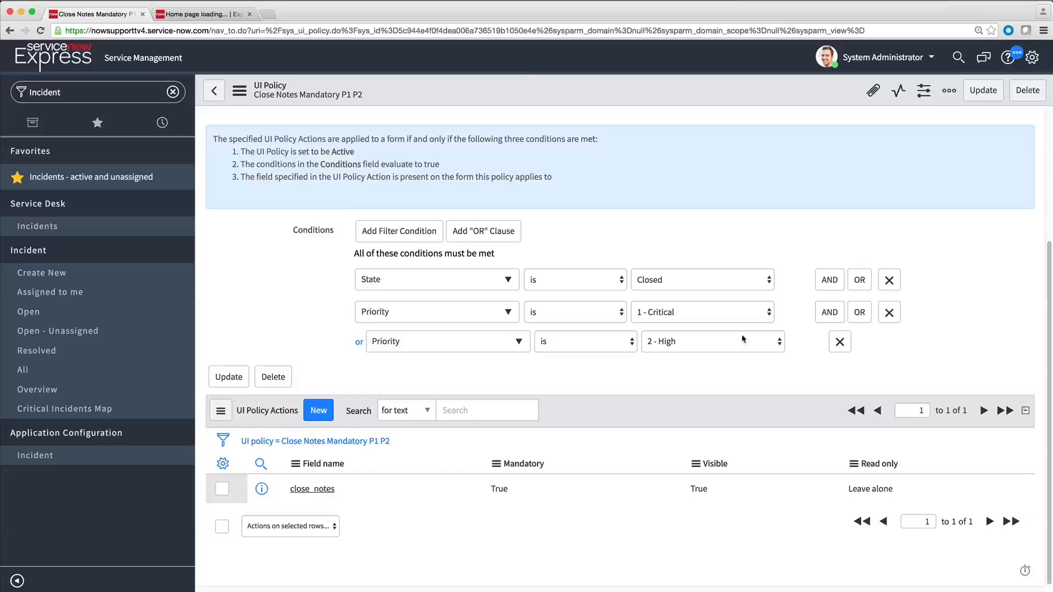
{"action": "left_click", "coordinate": [306, 489]}
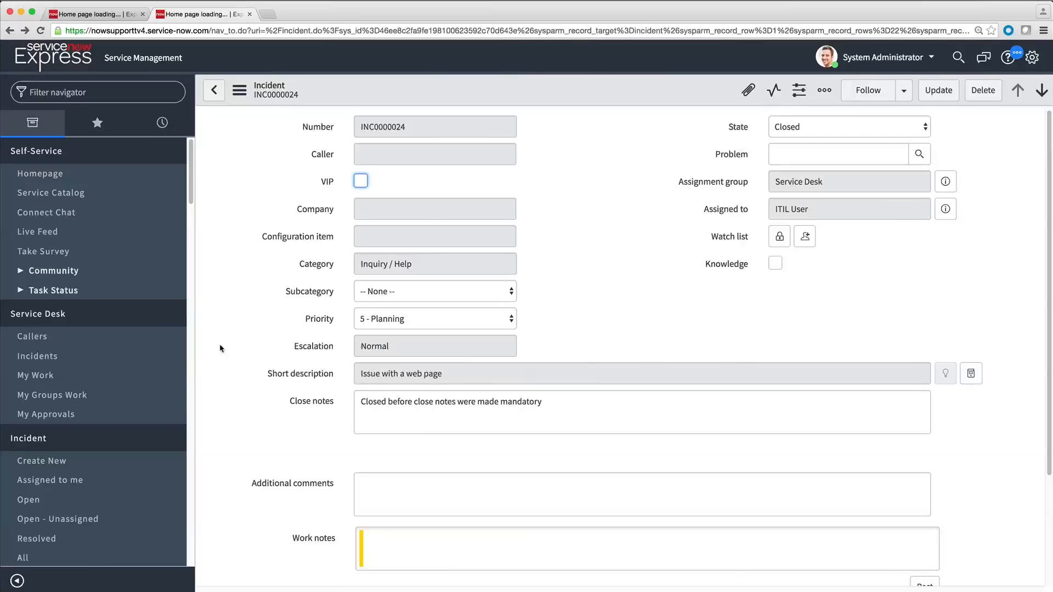
Step: Open the list of all incidents and filter the Priority column for 1
{"action": "left_click", "coordinate": [32, 558]}
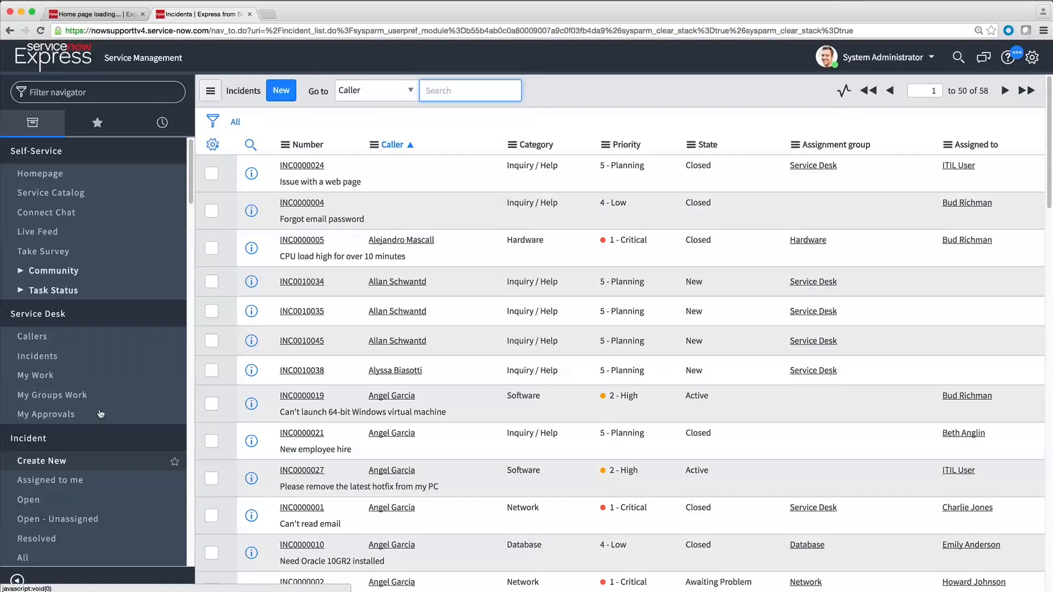
{"action": "left_click", "coordinate": [251, 145]}
{"action": "left_click", "coordinate": [619, 170]}
{"action": "type", "text": "1"}
{"action": "key", "text": "Return"}
Step: Open a priority 1 incident and set its State to Closed to test the policy
{"action": "left_click", "coordinate": [302, 255]}
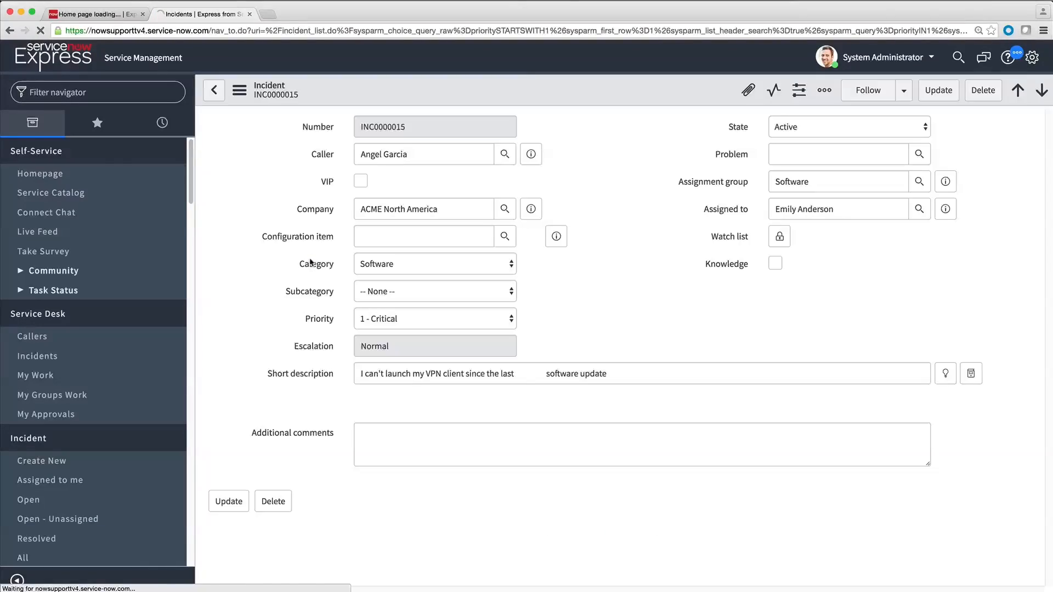
{"action": "left_click", "coordinate": [928, 127]}
{"action": "left_click", "coordinate": [889, 174]}
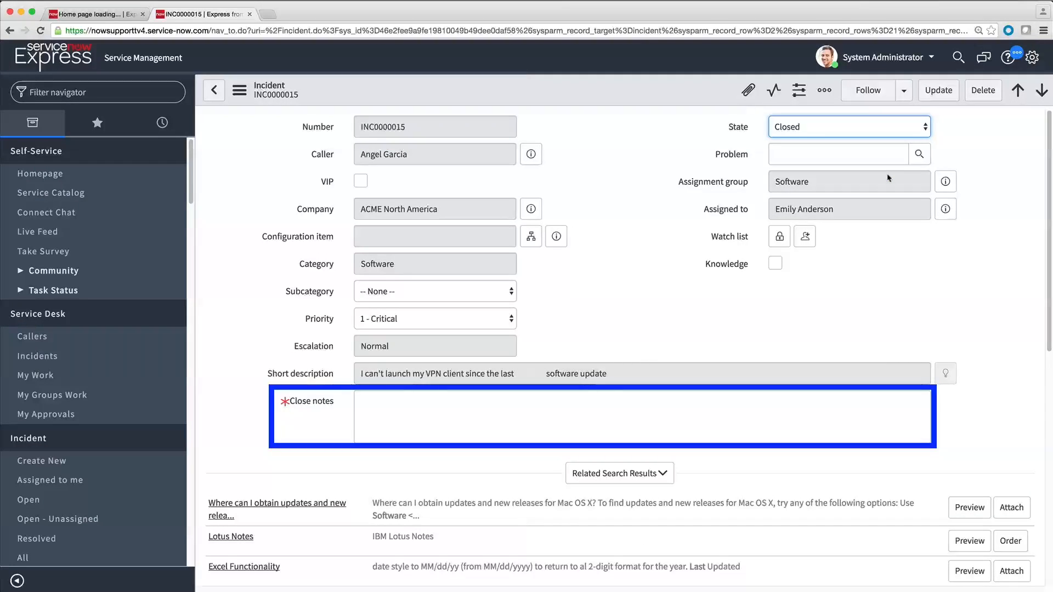